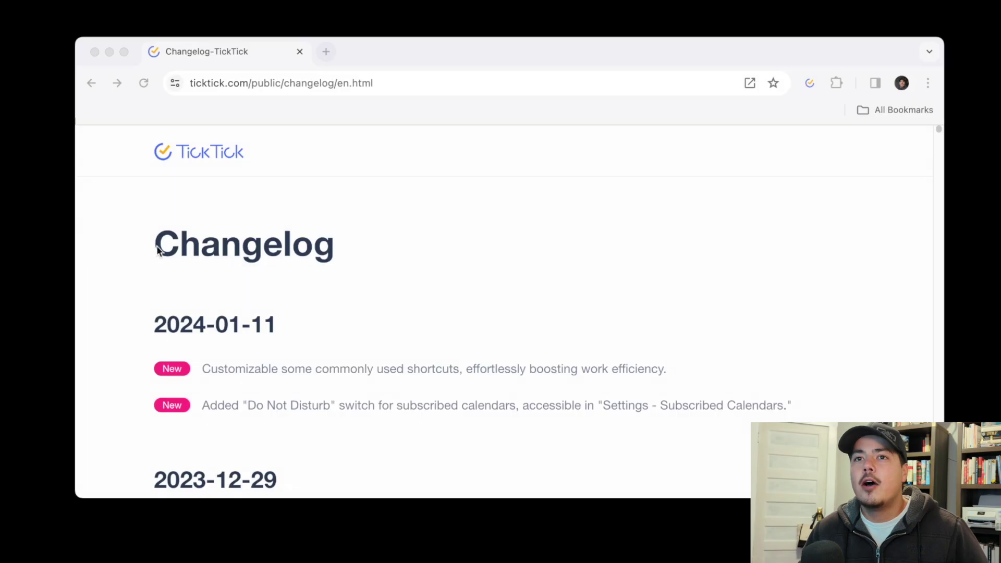
Scroll the changelog down through the 2024-01-11 and 2023-12-29 update entries.
scroll(178, 249, "down", 2)
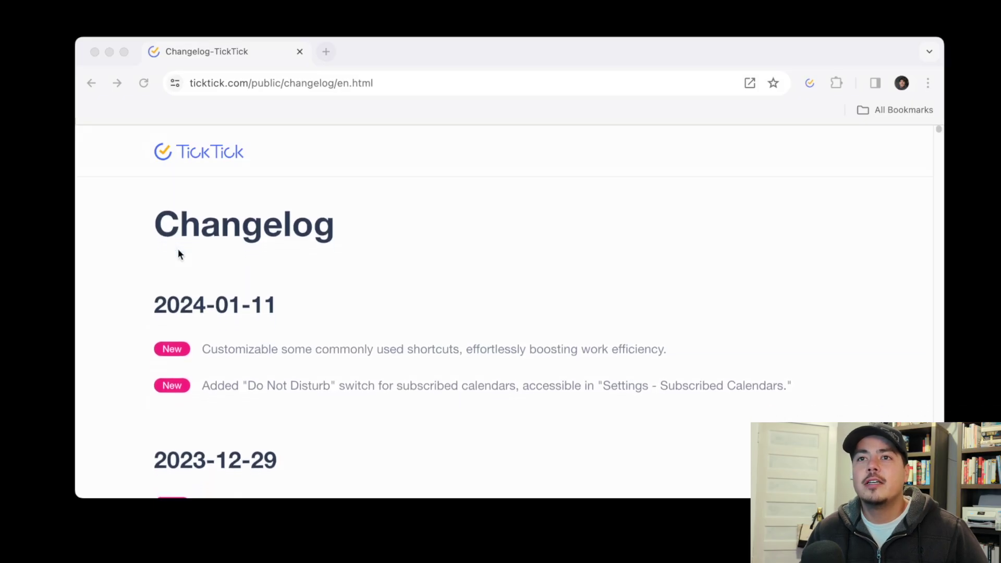
scroll(178, 250, "down", 2)
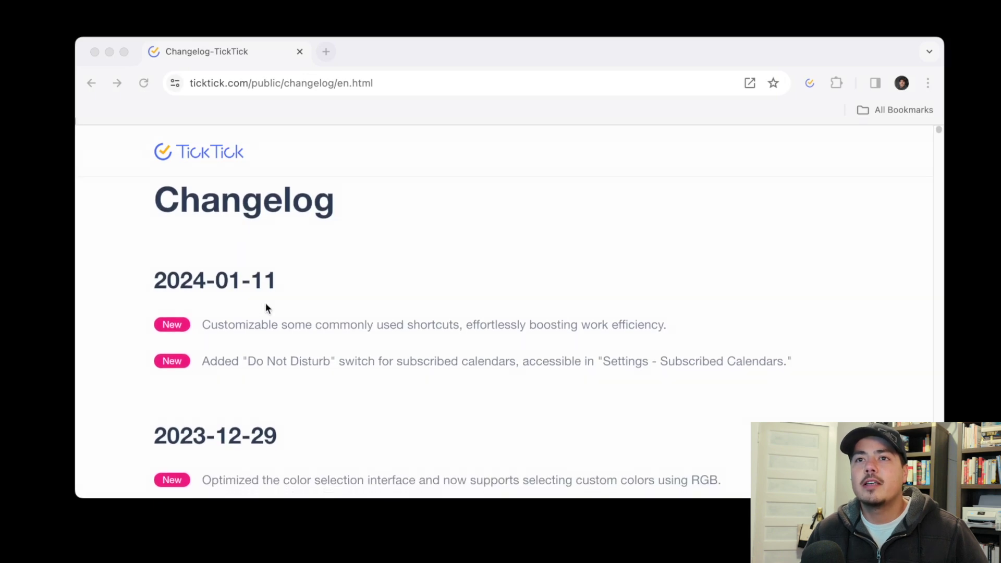
scroll(236, 319, "down", 1)
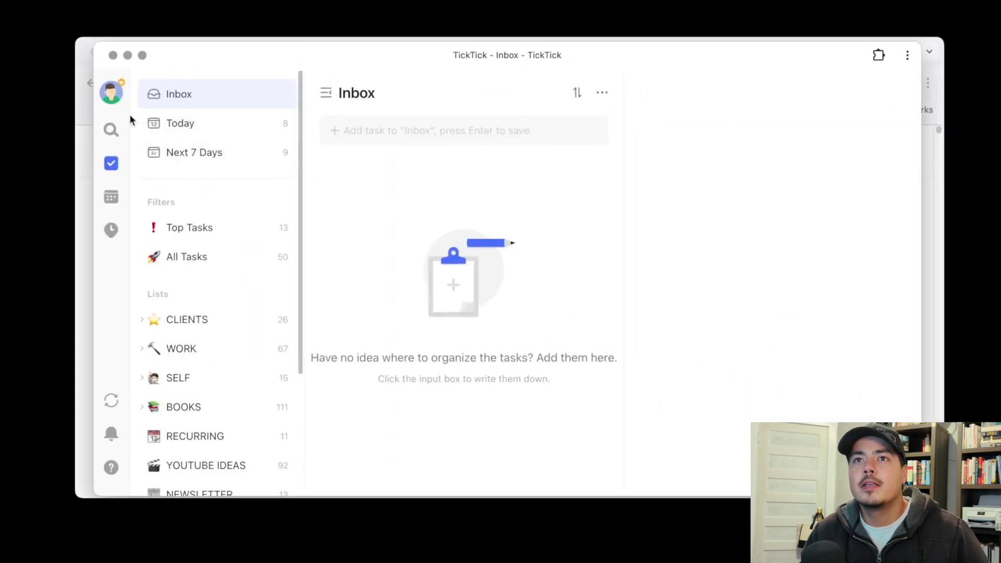
Open Settings from the account menu and go to the Shortcuts page.
left_click(111, 94)
left_click(147, 125)
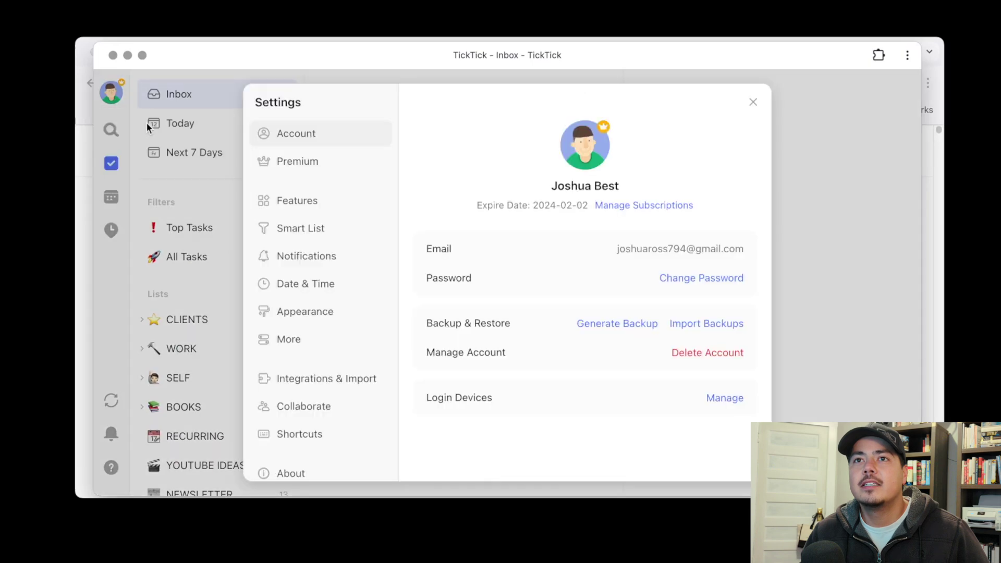
left_click(327, 433)
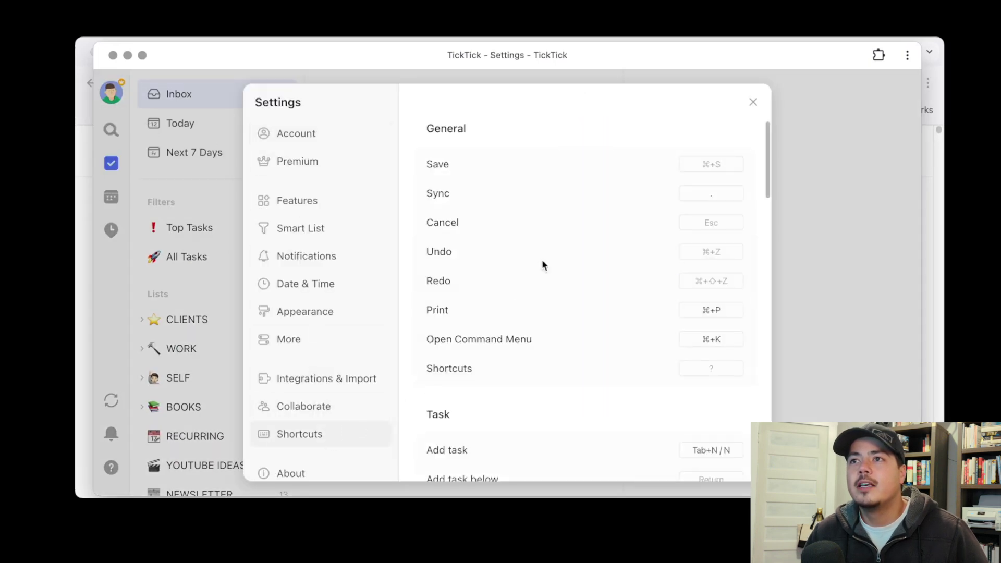
scroll(586, 190, "down", 1)
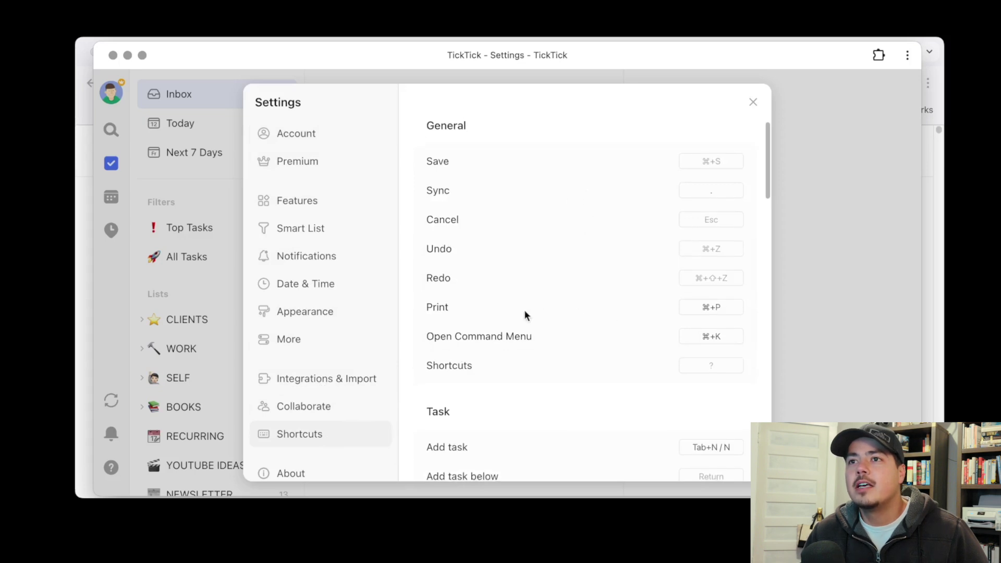
Try ⌘+M and ⌘+B as the Print shortcut, then restore it to ⌘+P.
left_click(708, 312)
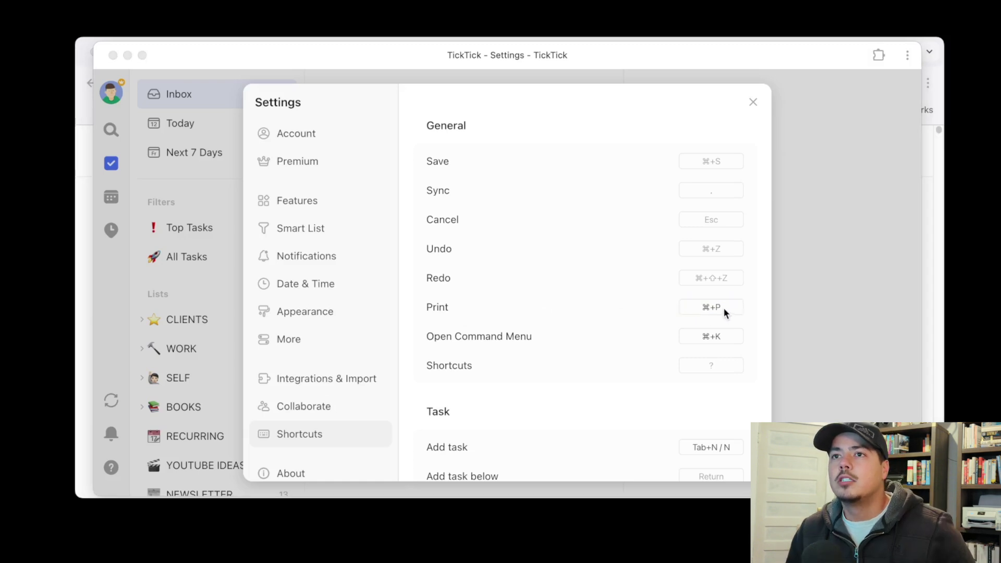
left_click(722, 307)
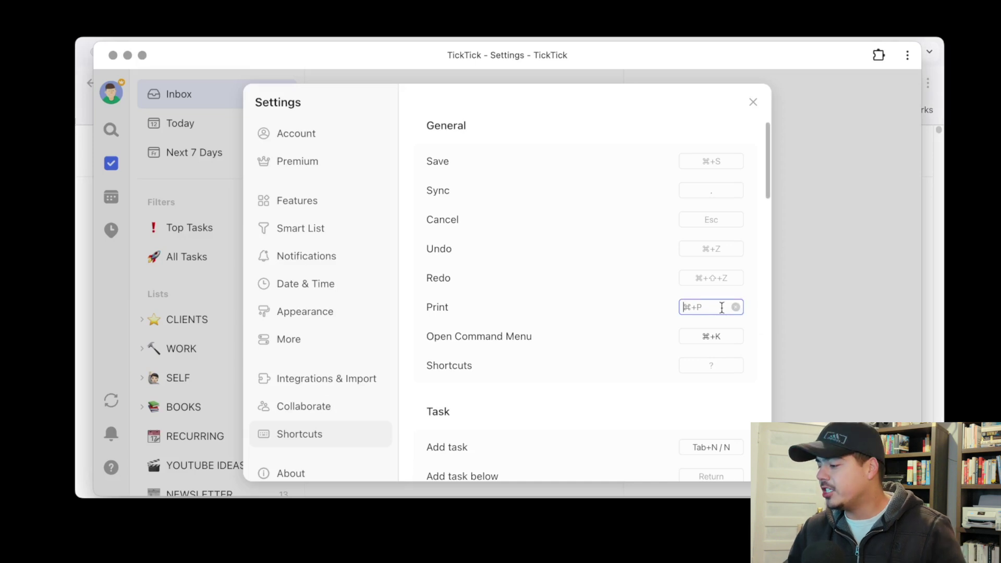
key("super+m")
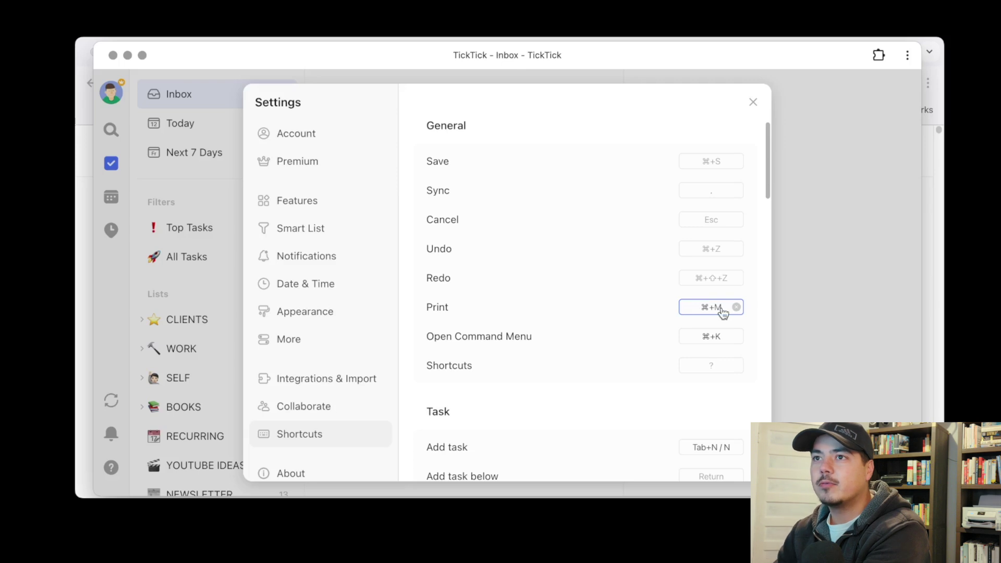
left_click(722, 308)
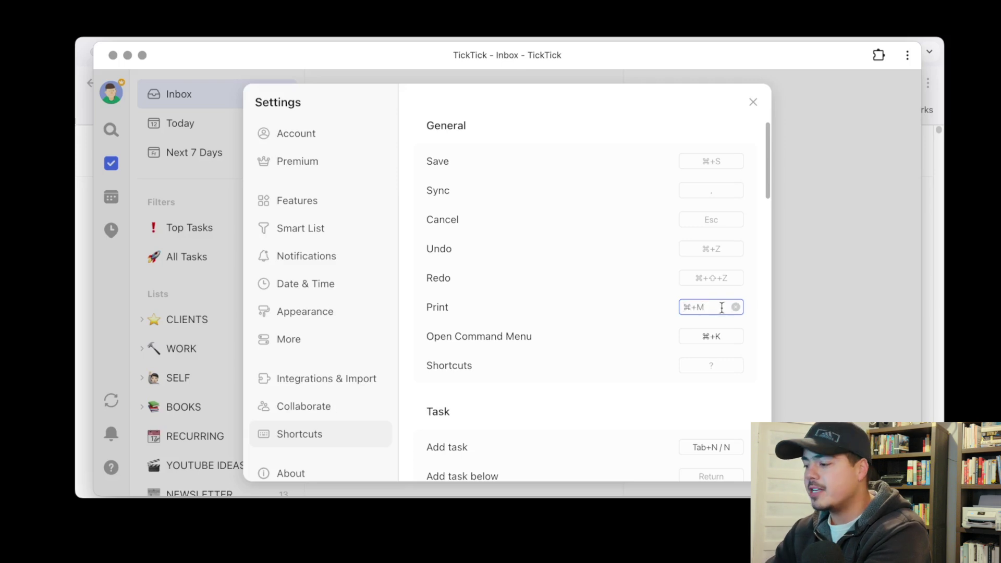
key("super")
key("super+b")
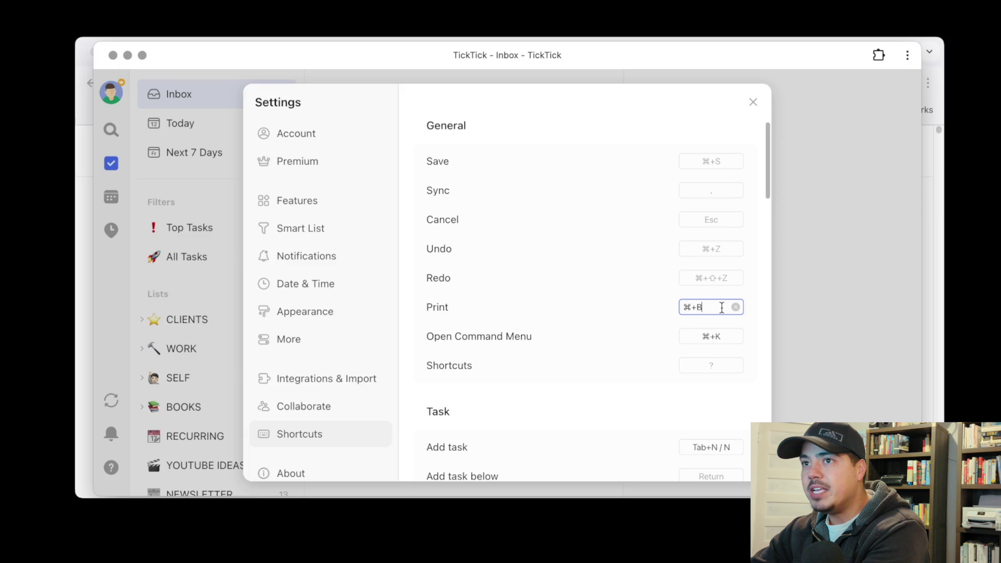
left_click(718, 311)
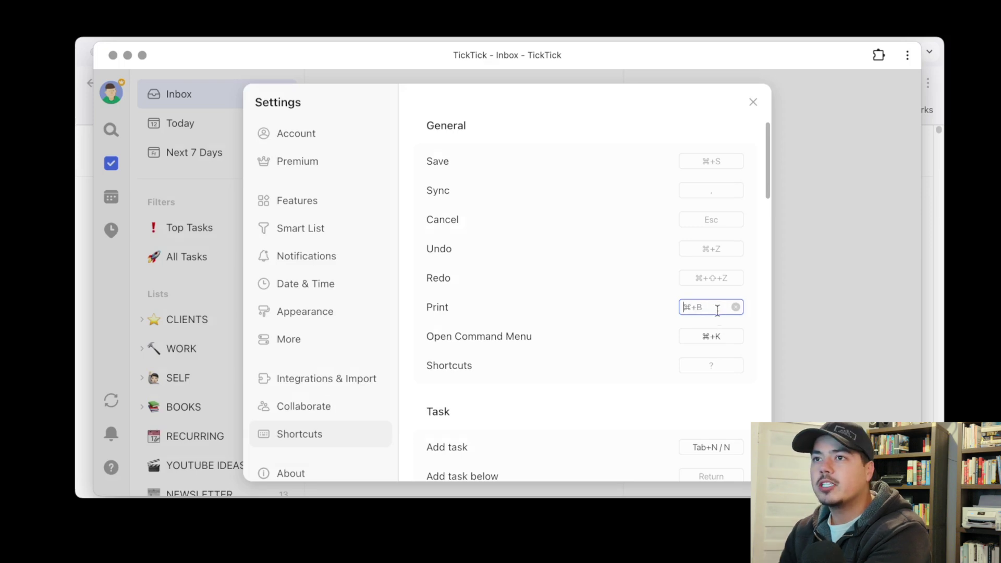
key("super+p")
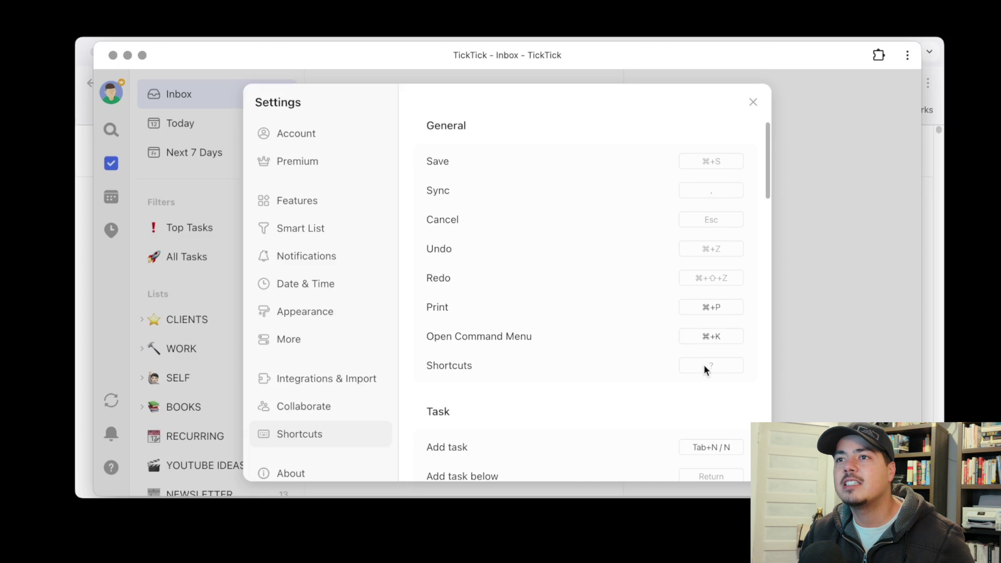
Scroll through the full shortcuts list, leaving the Go to Search shortcut unchanged.
scroll(704, 365, "down", 1)
scroll(704, 367, "down", 3)
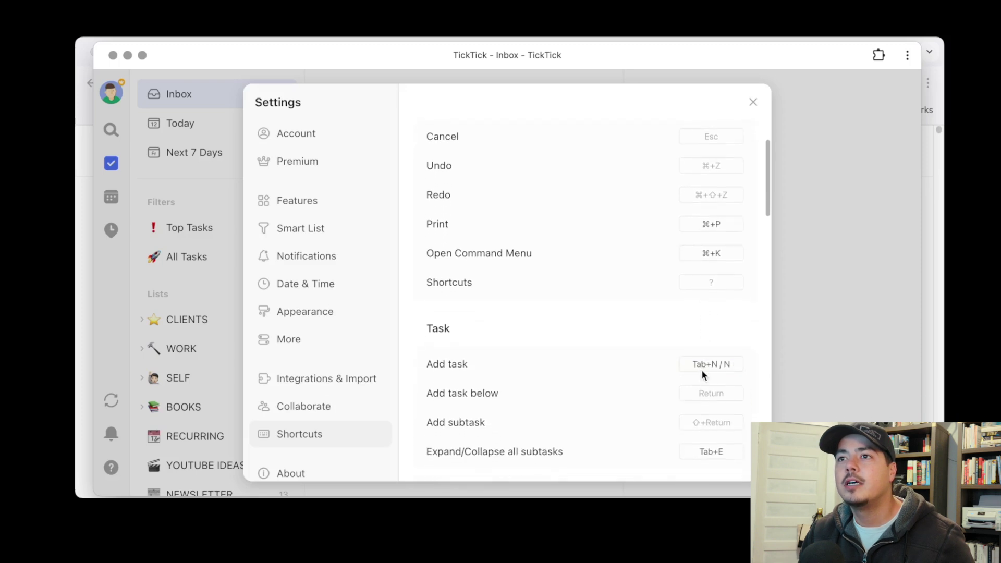
scroll(677, 361, "down", 2)
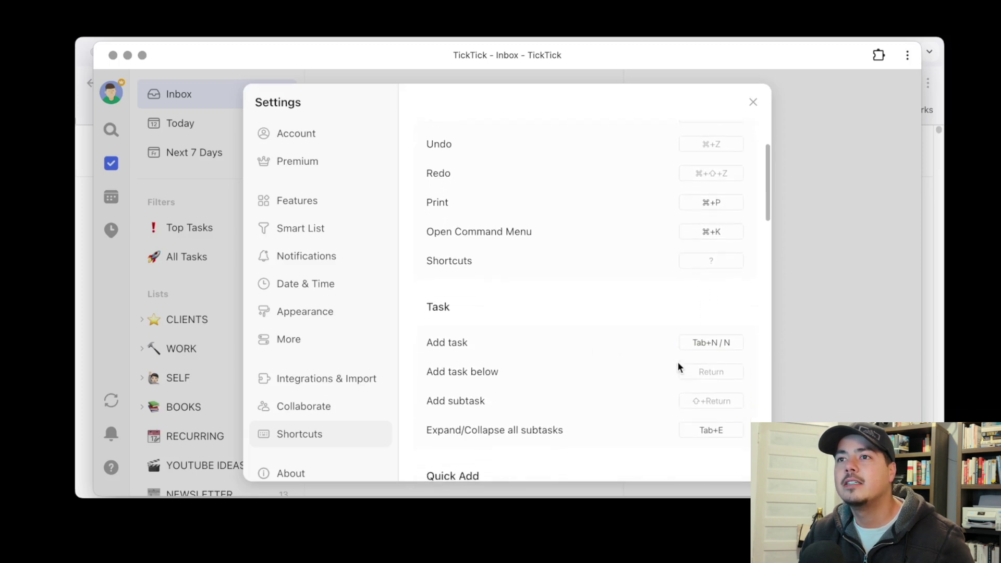
scroll(496, 427, "down", 1)
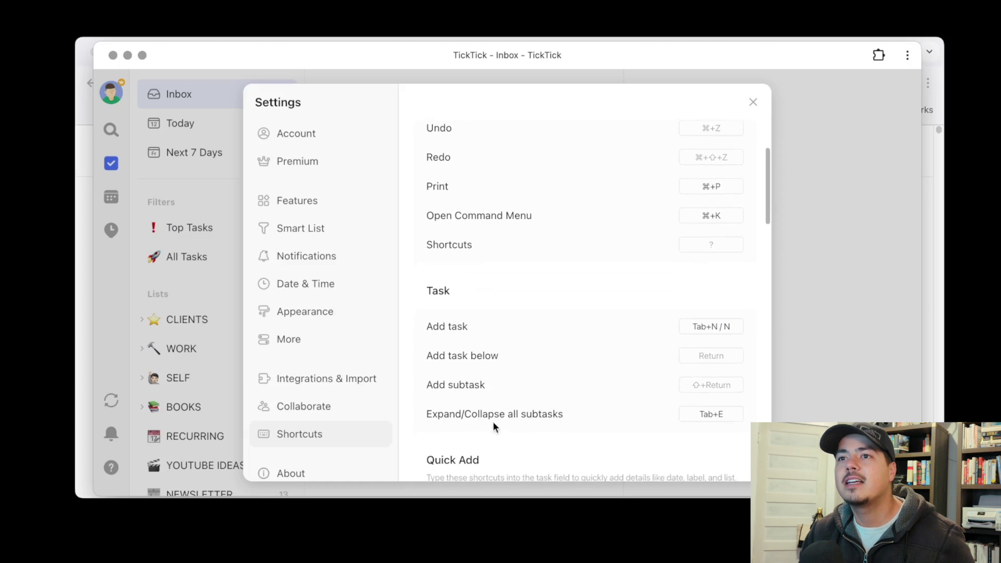
scroll(647, 425, "down", 8)
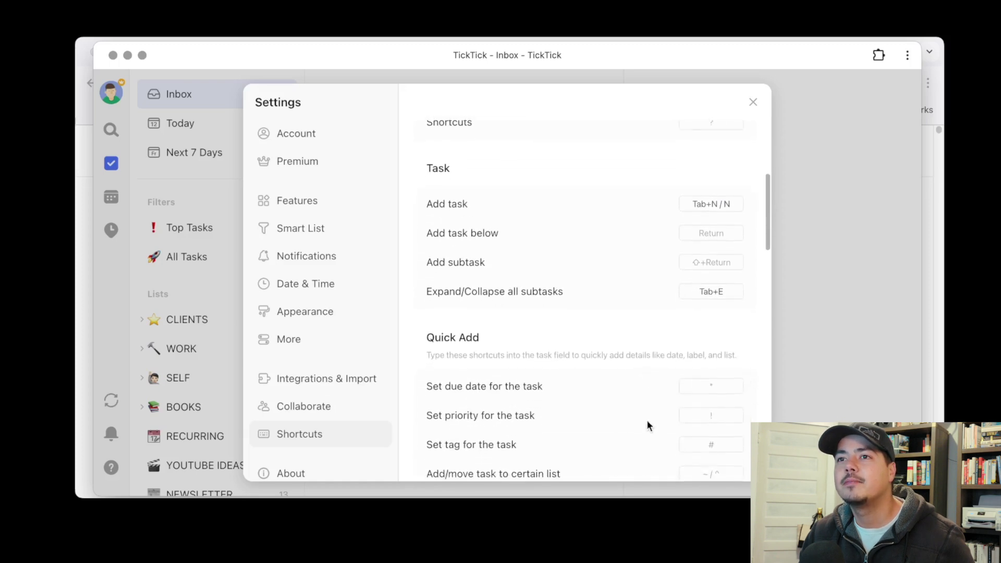
scroll(647, 420, "down", 20)
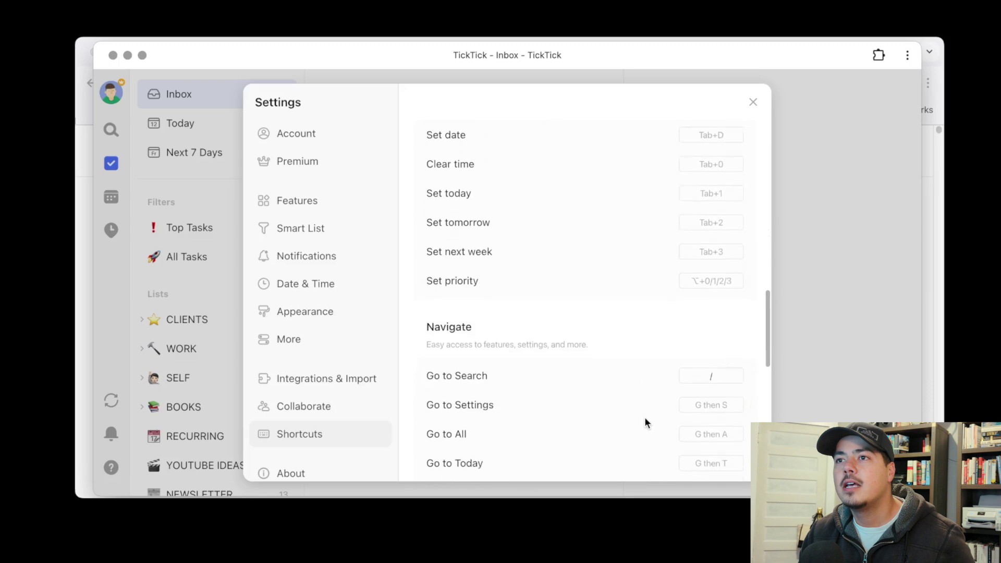
scroll(645, 421, "down", 8)
scroll(646, 421, "up", 6)
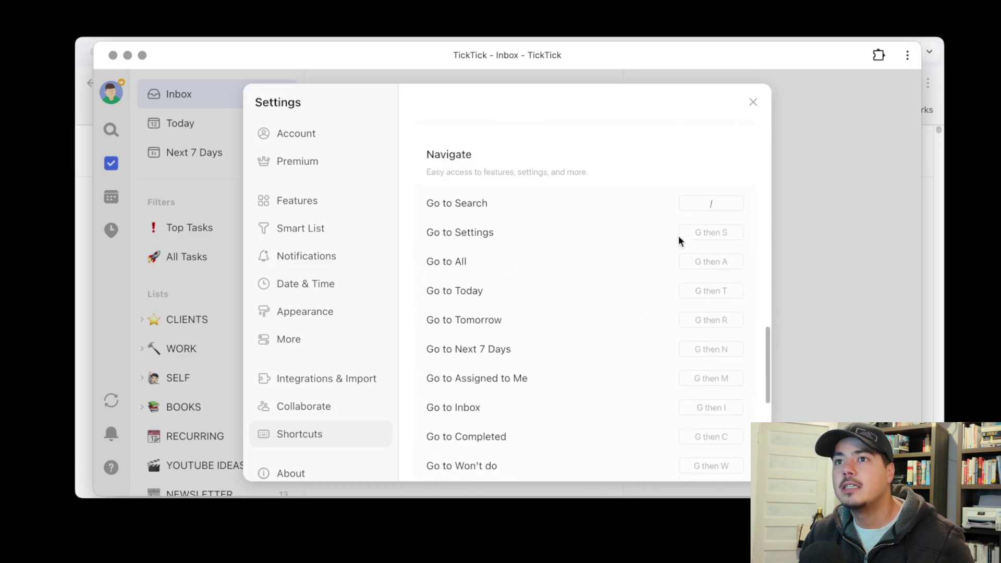
left_click(705, 205)
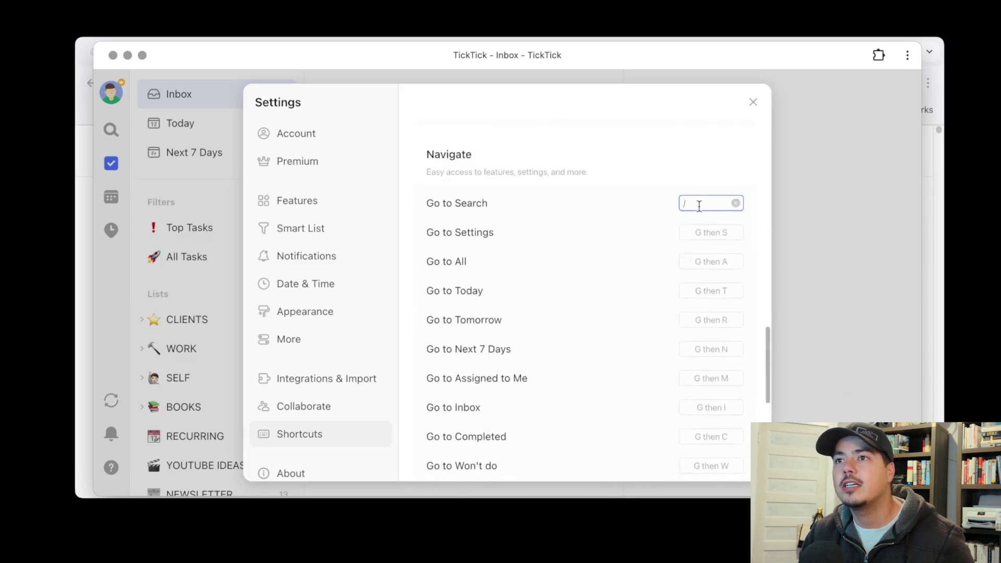
left_click(585, 205)
scroll(586, 207, "down", 9)
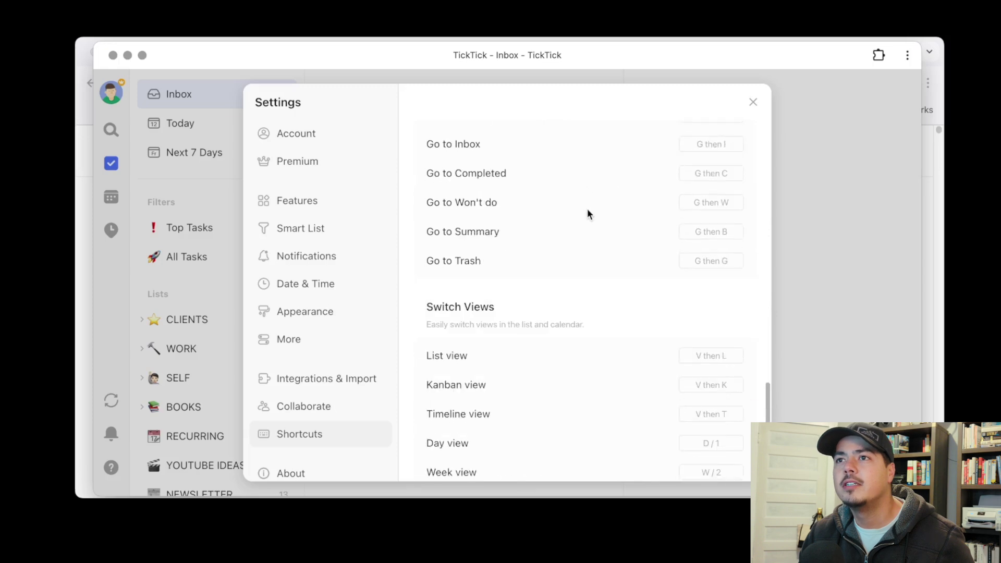
scroll(587, 209, "up", 15)
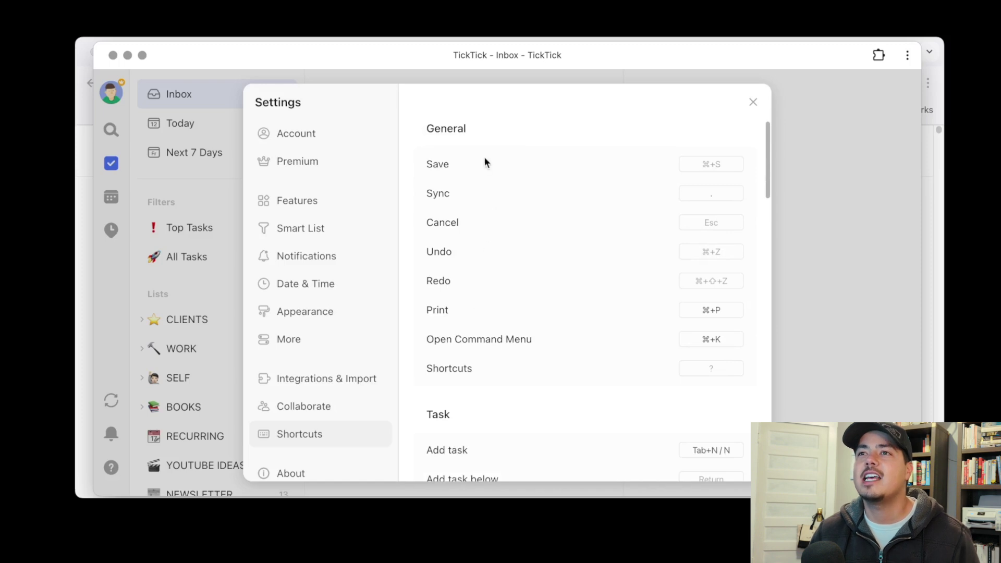
Move the TickTick window aside and bring the changelog page back to the front.
scroll(480, 193, "down", 4)
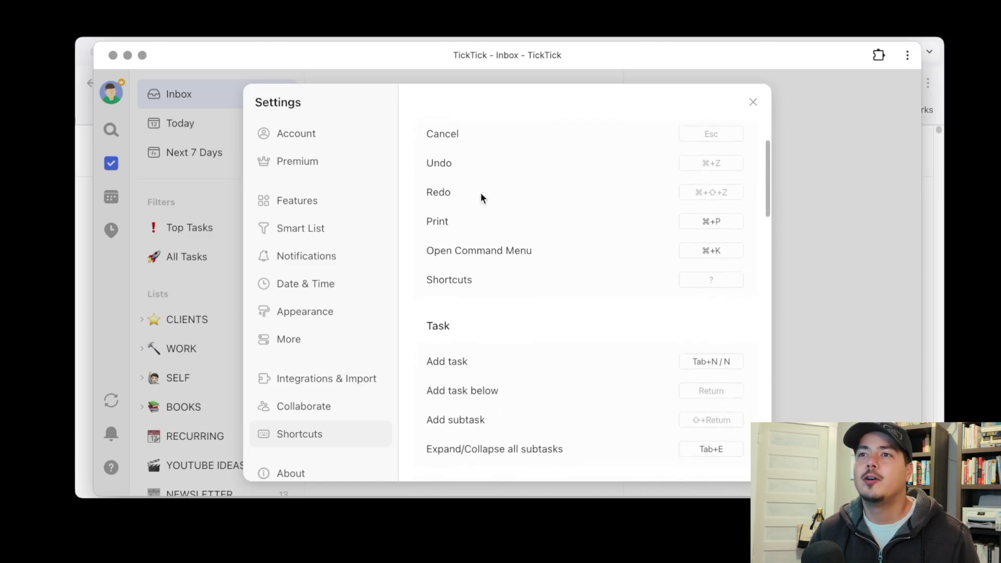
scroll(498, 357, "down", 1)
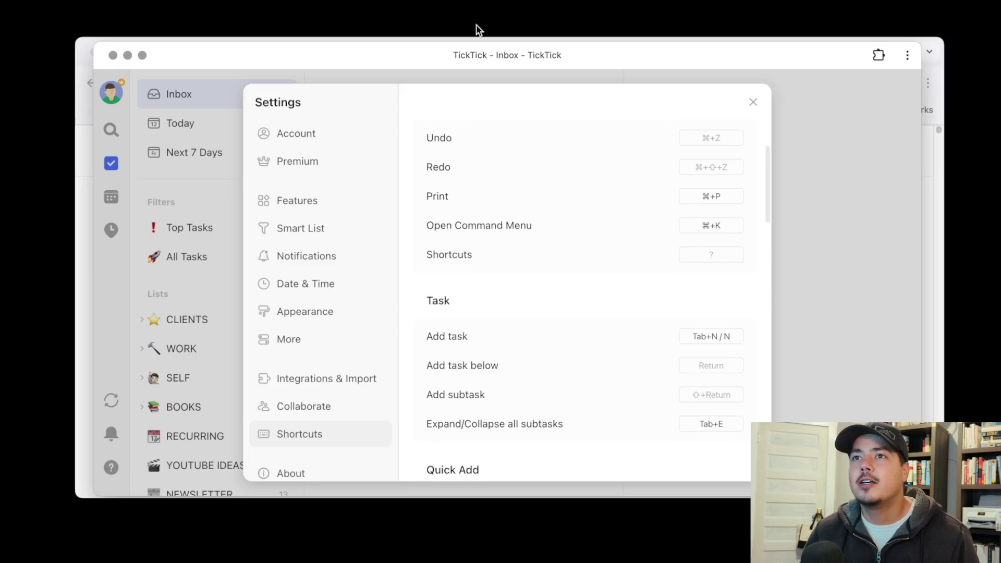
left_click_drag(468, 52, 459, 86)
left_click(464, 47)
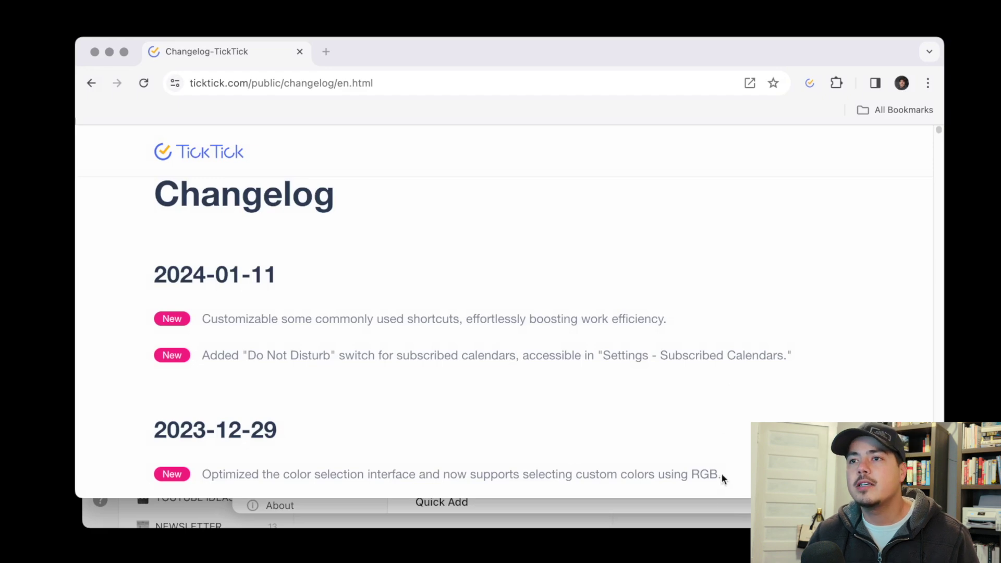
Bring TickTick's Shortcuts settings back in front of the changelog, nudging the window up.
left_click(722, 511)
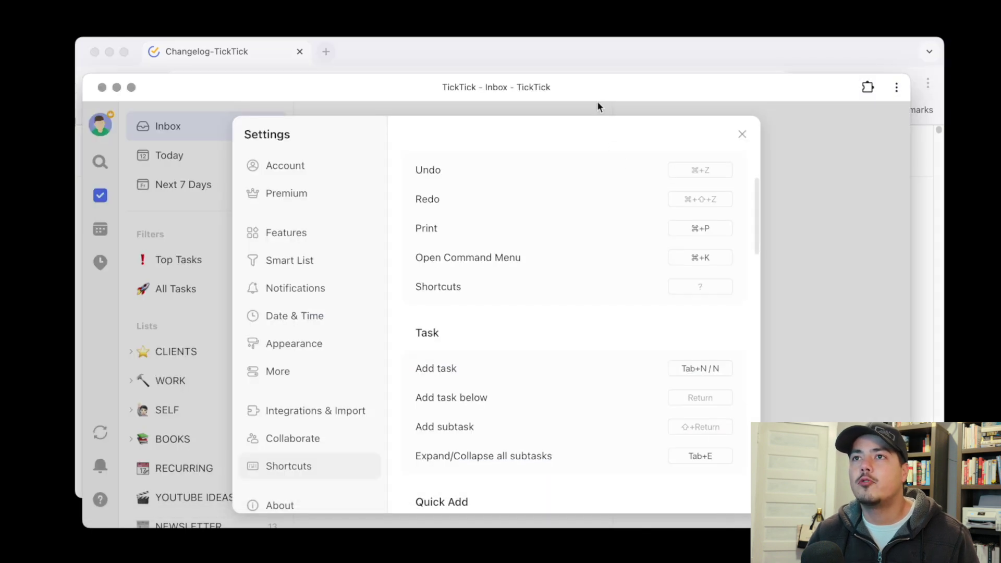
left_click_drag(597, 102, 599, 79)
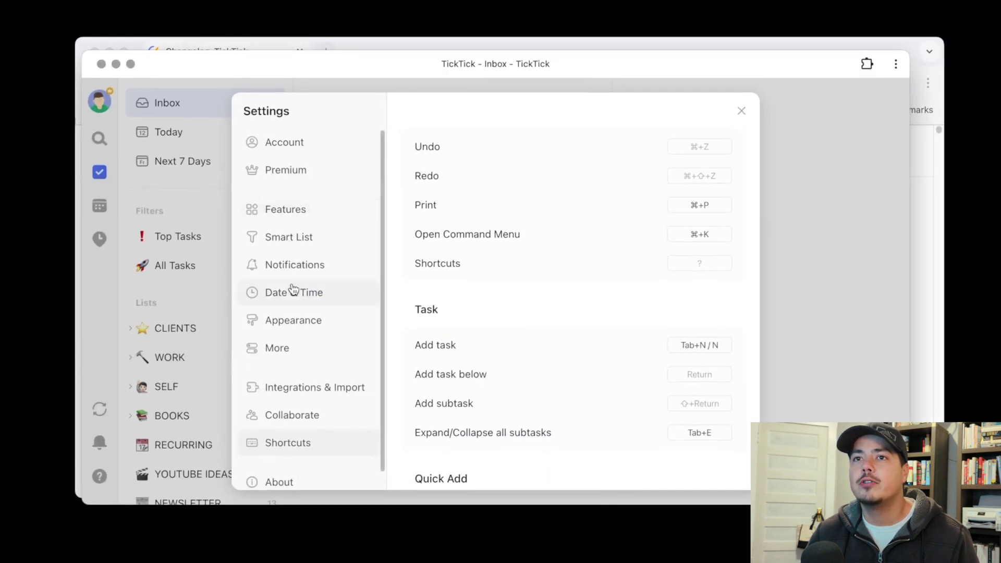
scroll(302, 316, "down", 1)
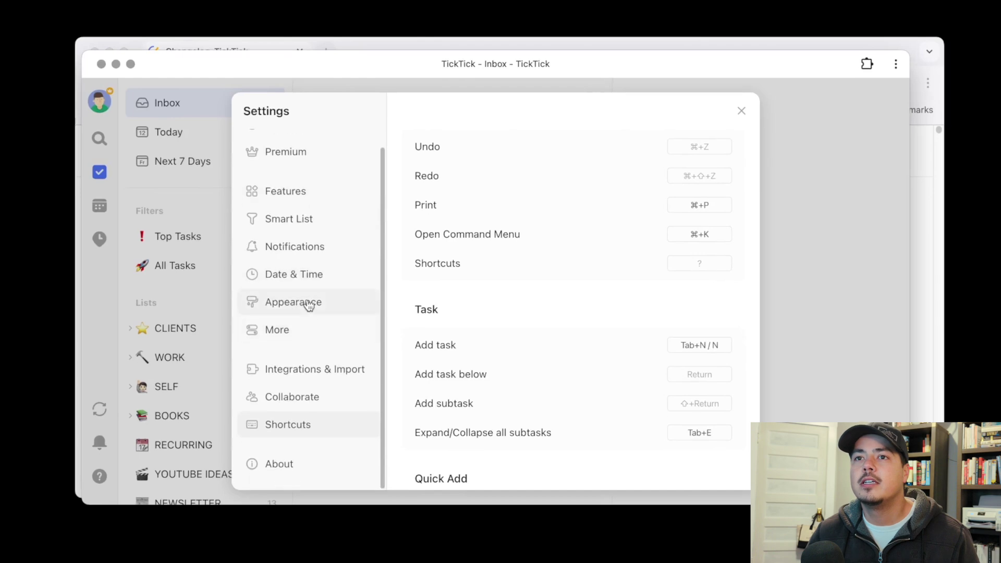
Subscribe a Google calendar from the Integrations & Import settings.
left_click(308, 373)
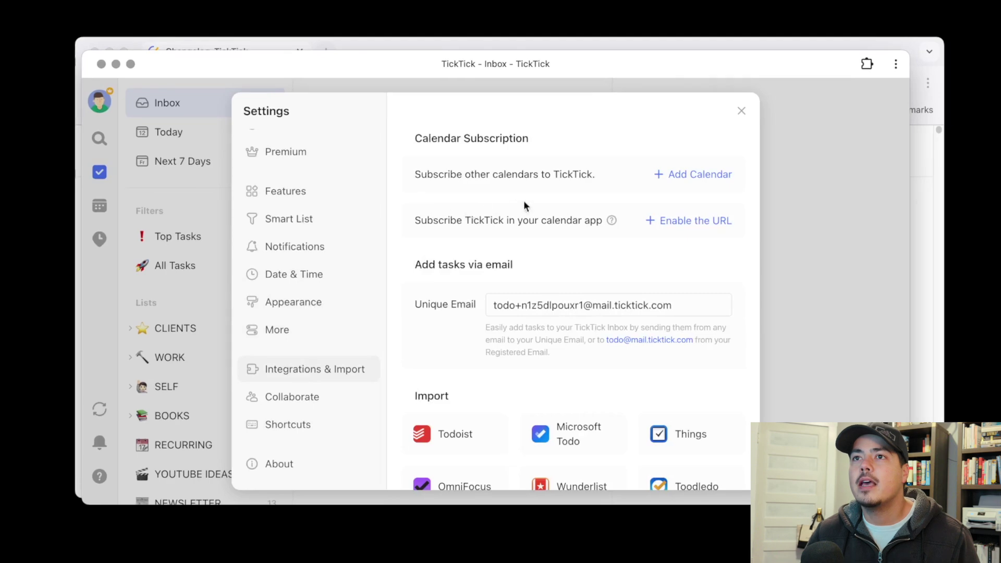
left_click(677, 176)
left_click(659, 202)
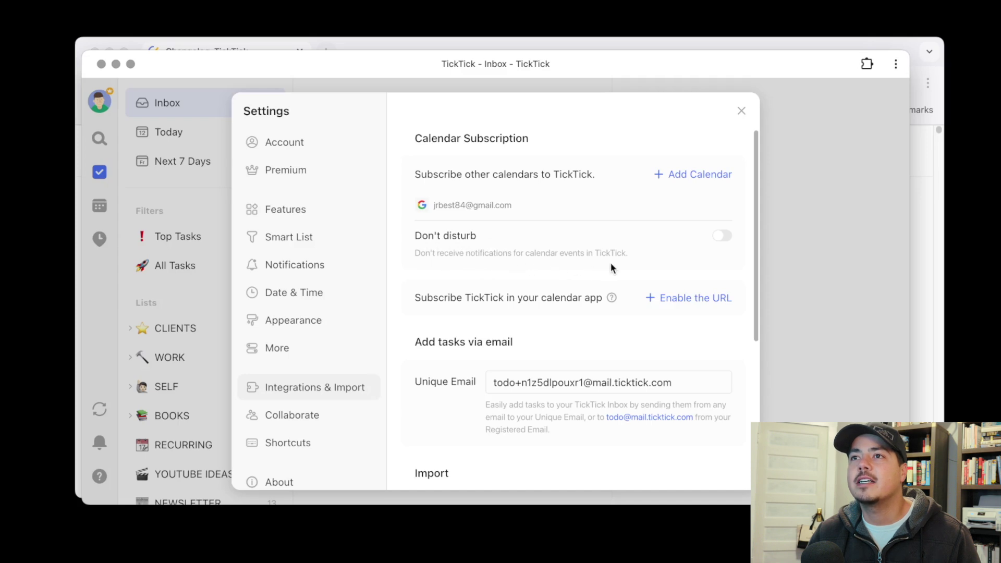
Turn the Google calendar's Don't disturb on and off again, then return to the changelog.
left_click(722, 238)
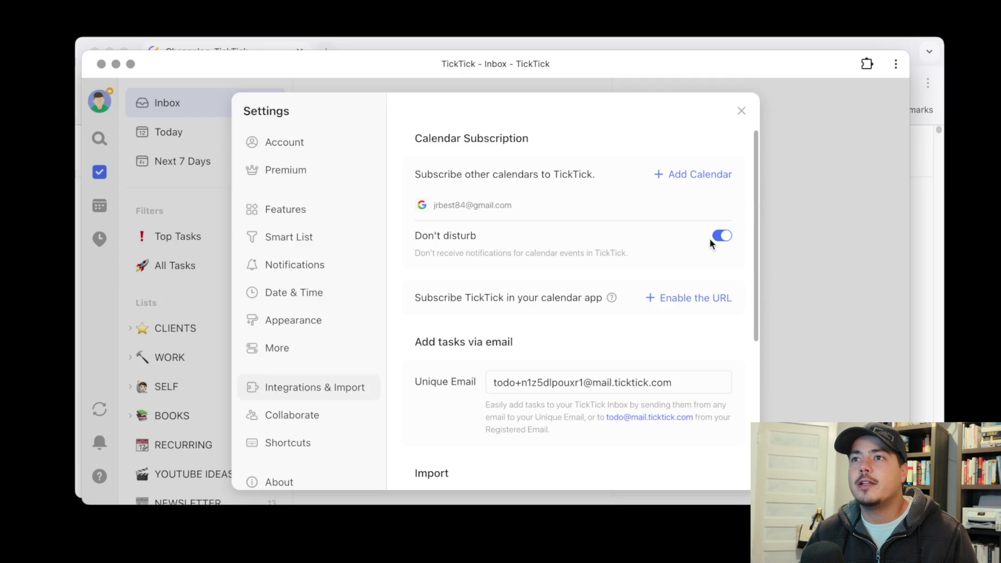
left_click(721, 236)
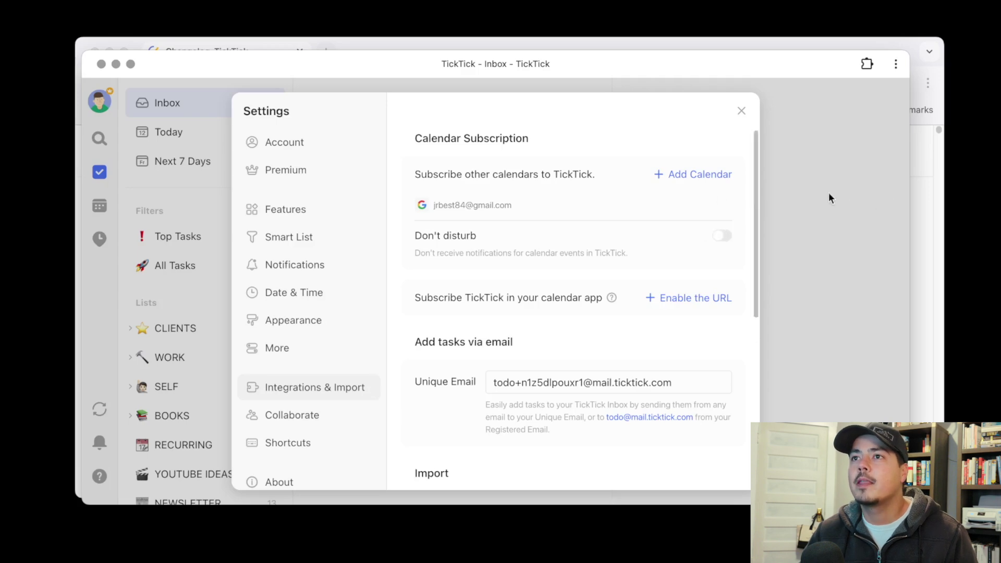
key("super+grave")
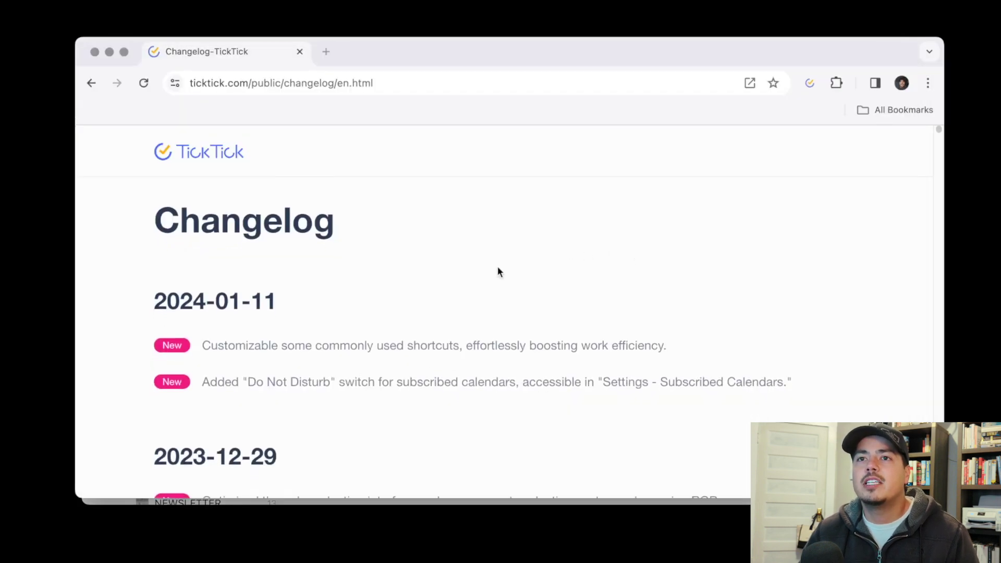
Scroll the changelog to the 2023-12-29 custom RGB colour entry, then switch back to TickTick.
scroll(311, 305, "down", 2)
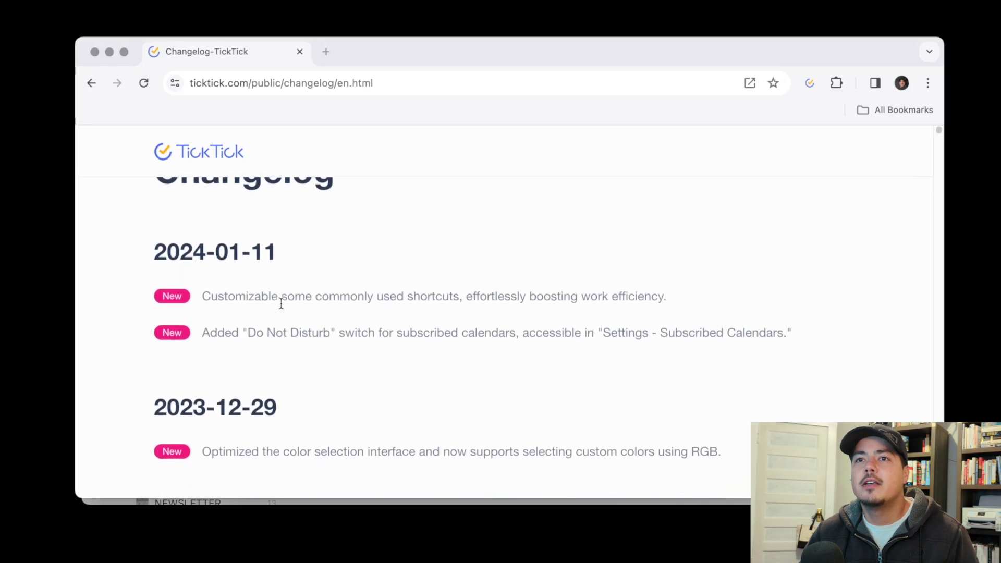
scroll(311, 308, "down", 2)
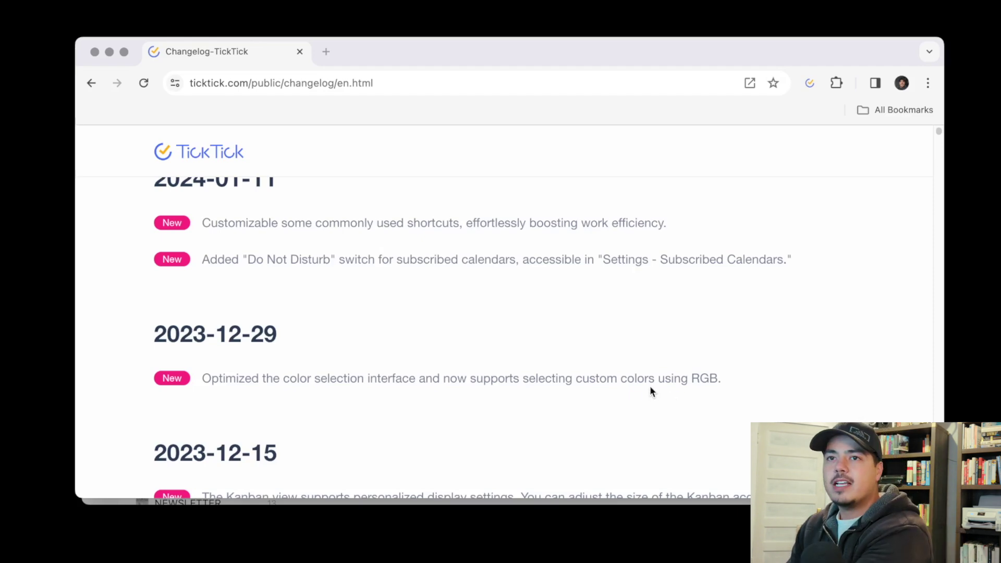
key("super+Tab")
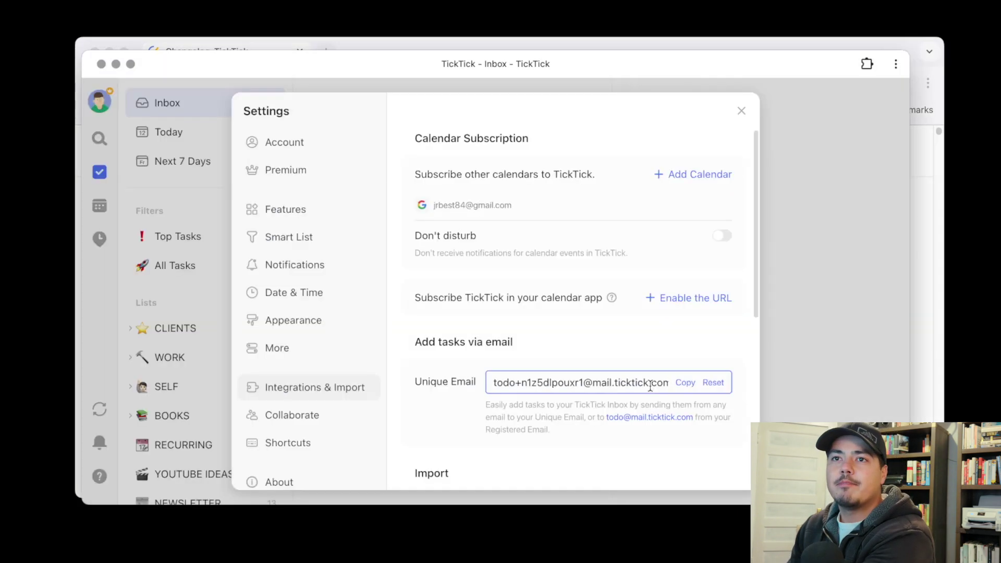
Close Settings, open PERSONAL TASKS under SELF, and choose Edit from its list options.
left_click(742, 111)
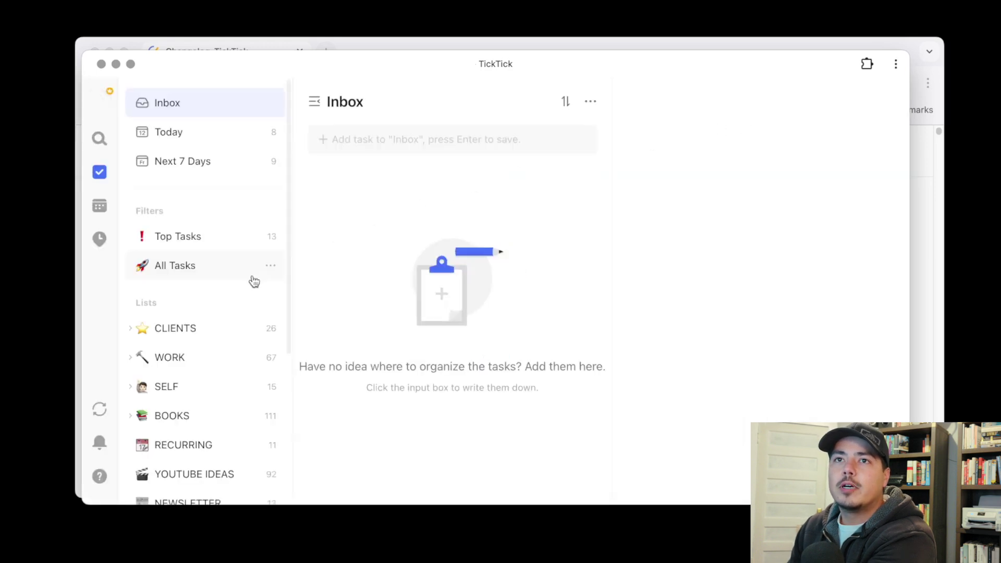
scroll(185, 320, "down", 1)
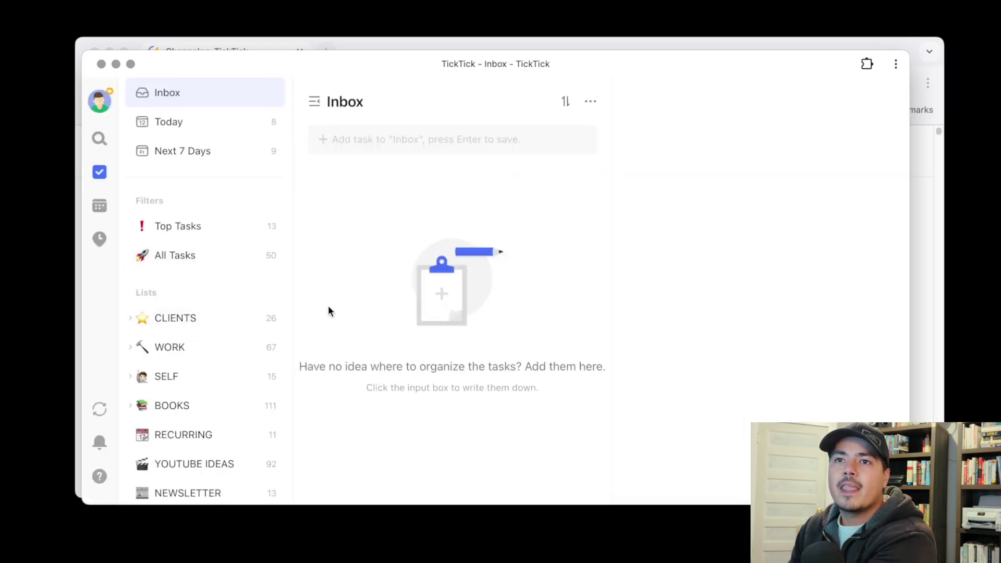
left_click(132, 378)
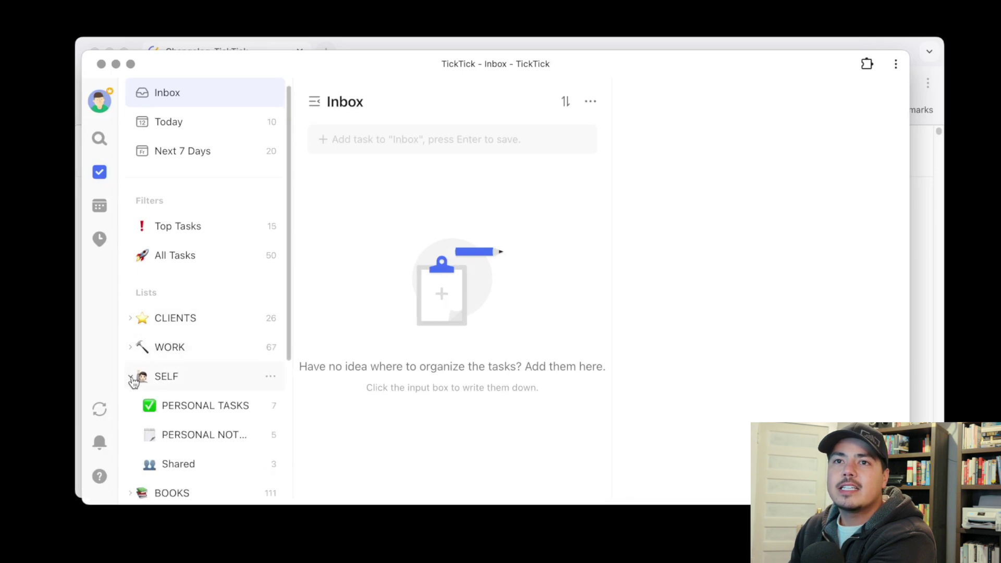
left_click(197, 405)
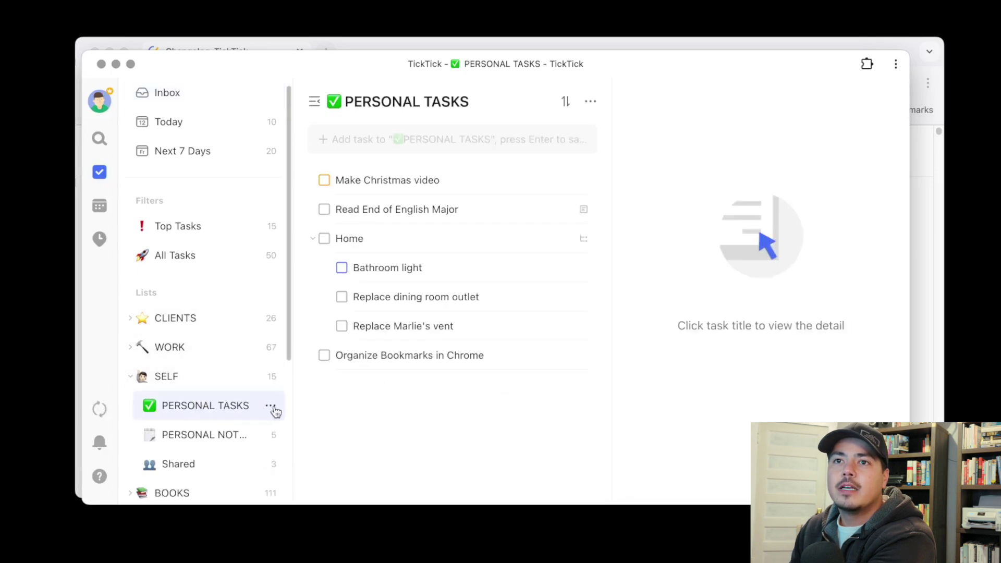
left_click(271, 407)
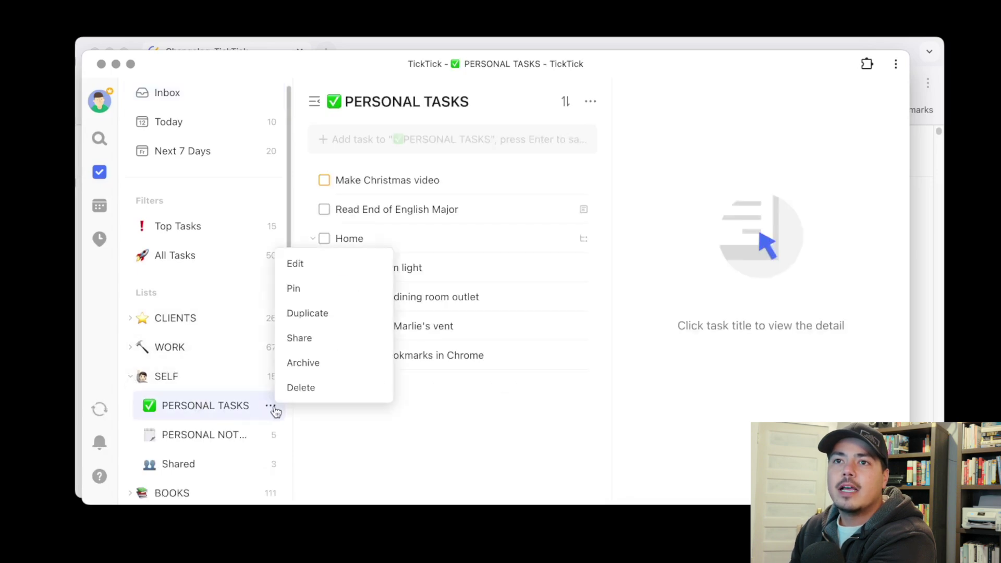
left_click(319, 270)
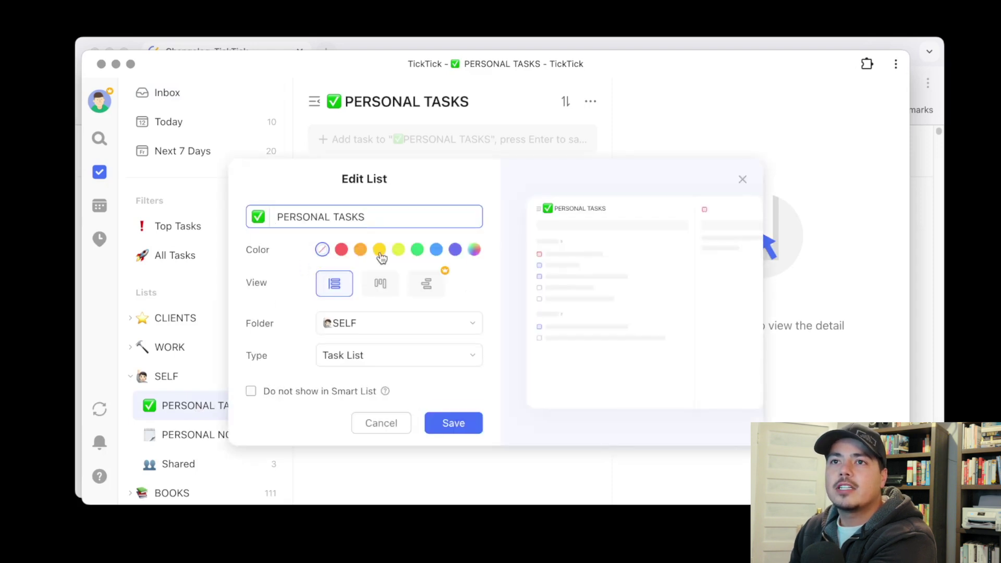
Open the full colour palette for PERSONAL TASKS and begin a custom colour.
left_click(474, 250)
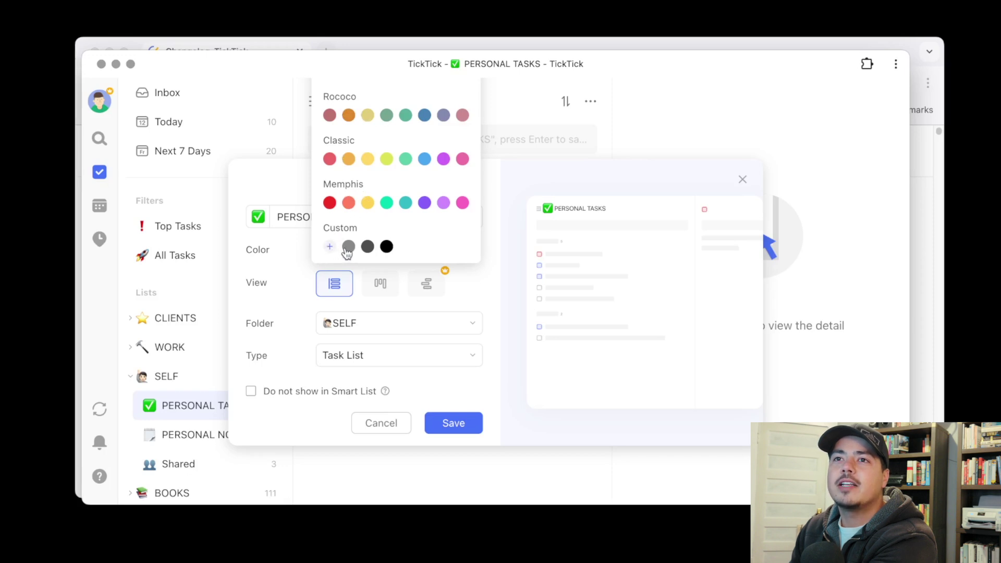
left_click(330, 248)
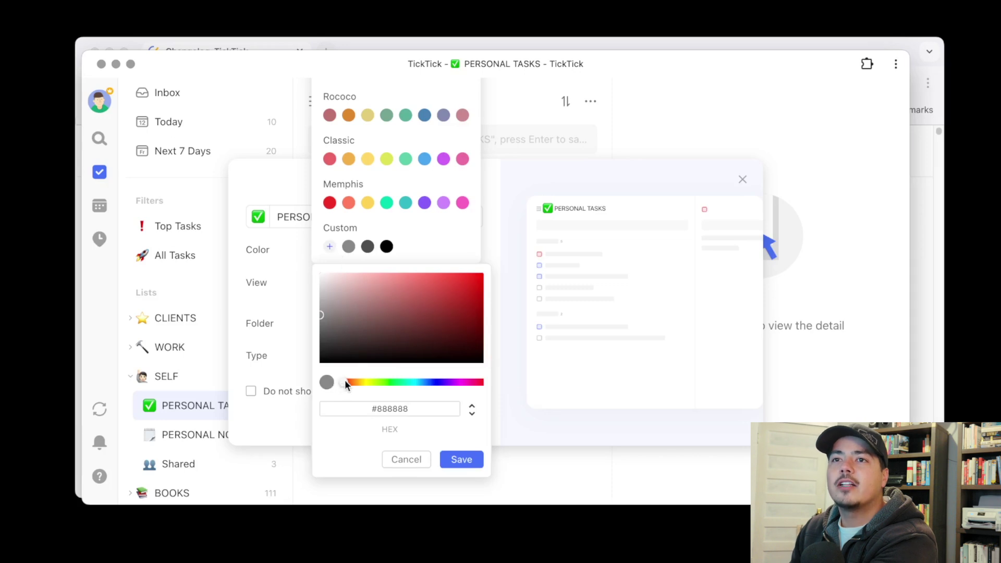
left_click_drag(345, 381, 390, 384)
left_click(324, 320)
left_click_drag(326, 323, 399, 319)
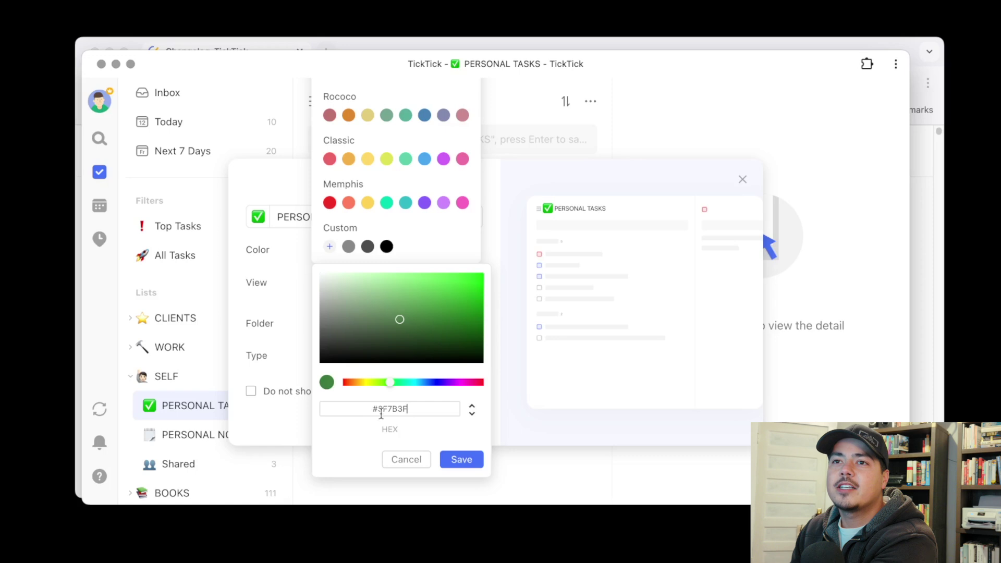
double_click(412, 408)
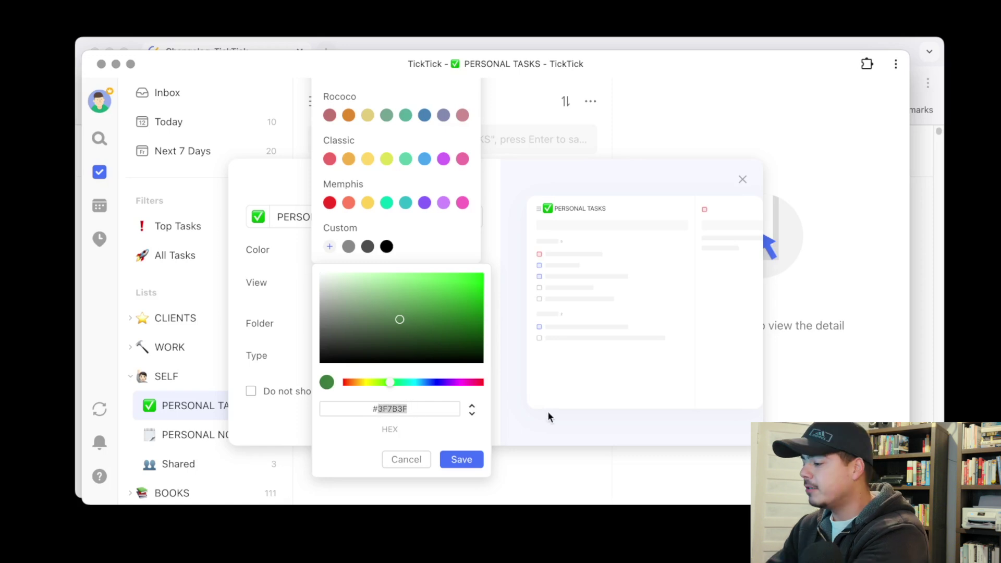
type("ff0000")
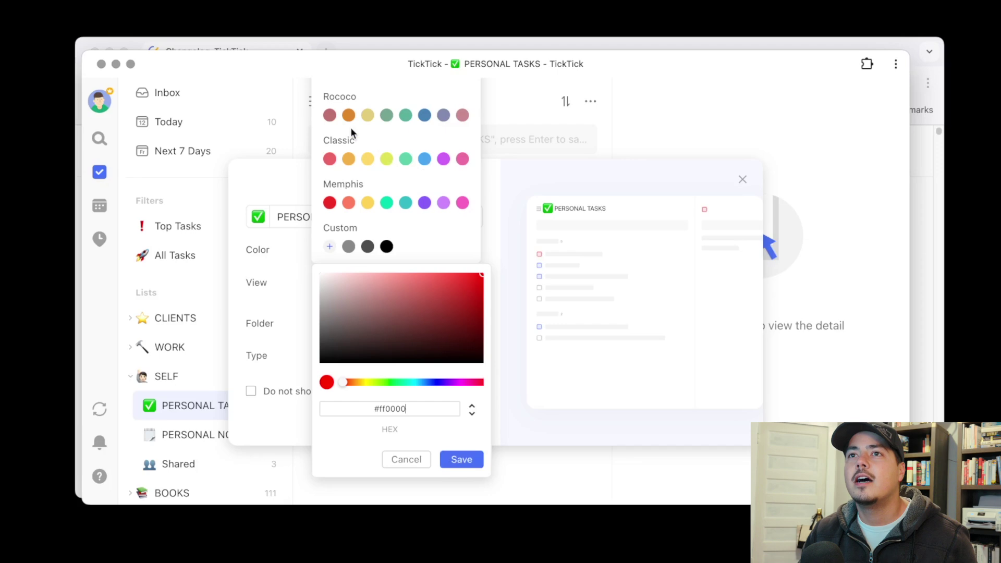
left_click(409, 460)
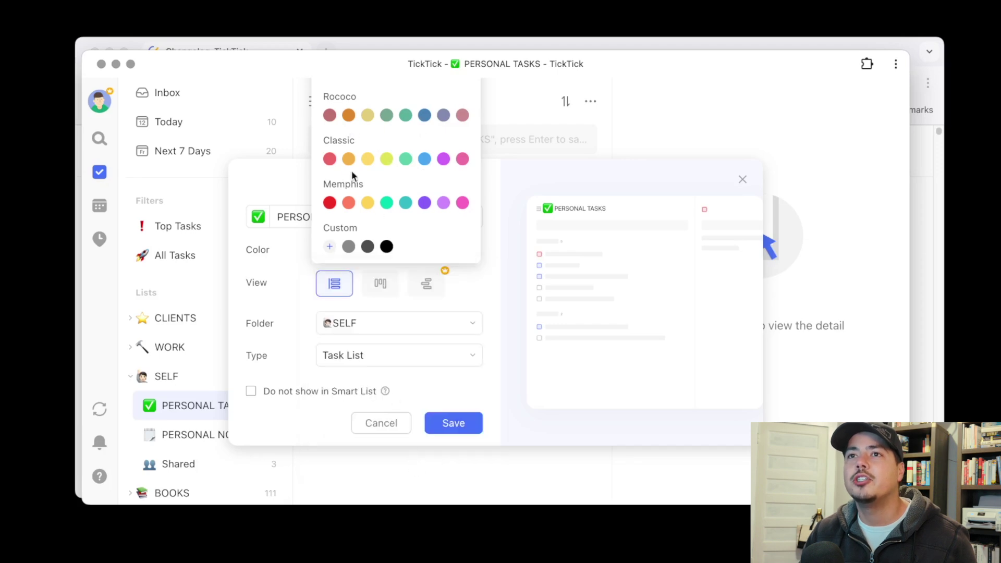